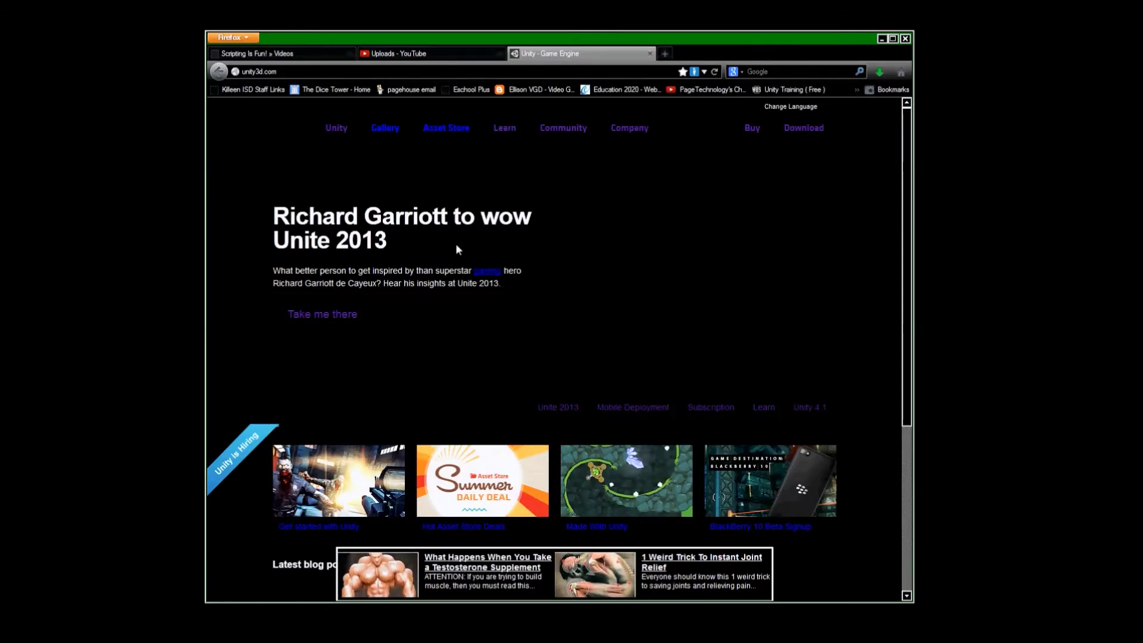
# Open the Unity download page from the Download link on the unity3d.com home page
pyautogui.click(280, 71)
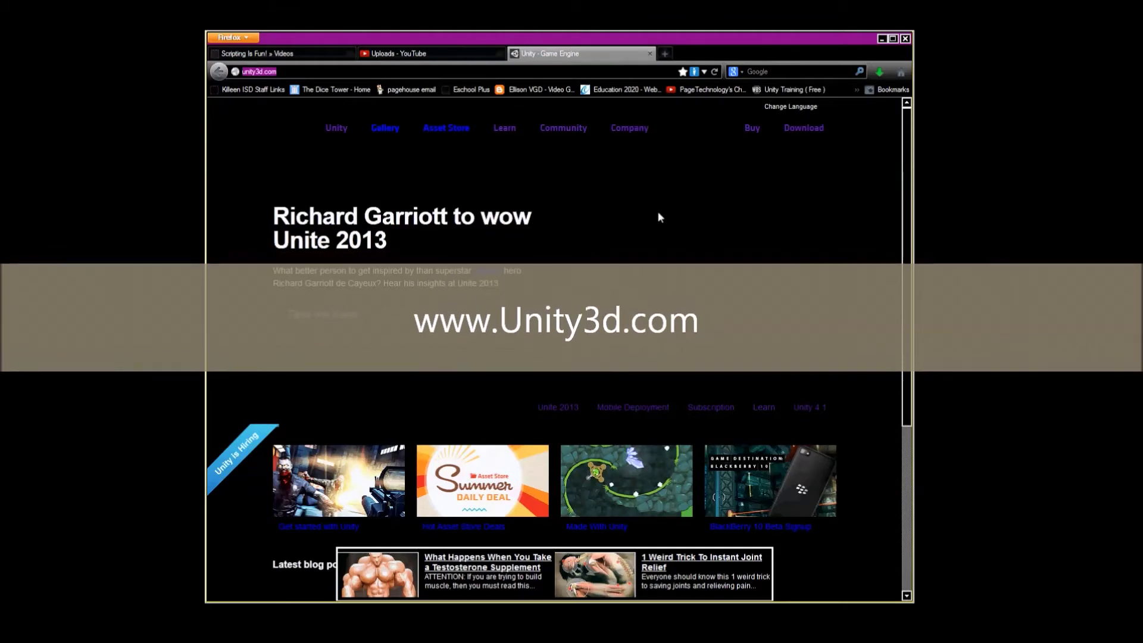
pyautogui.click(804, 128)
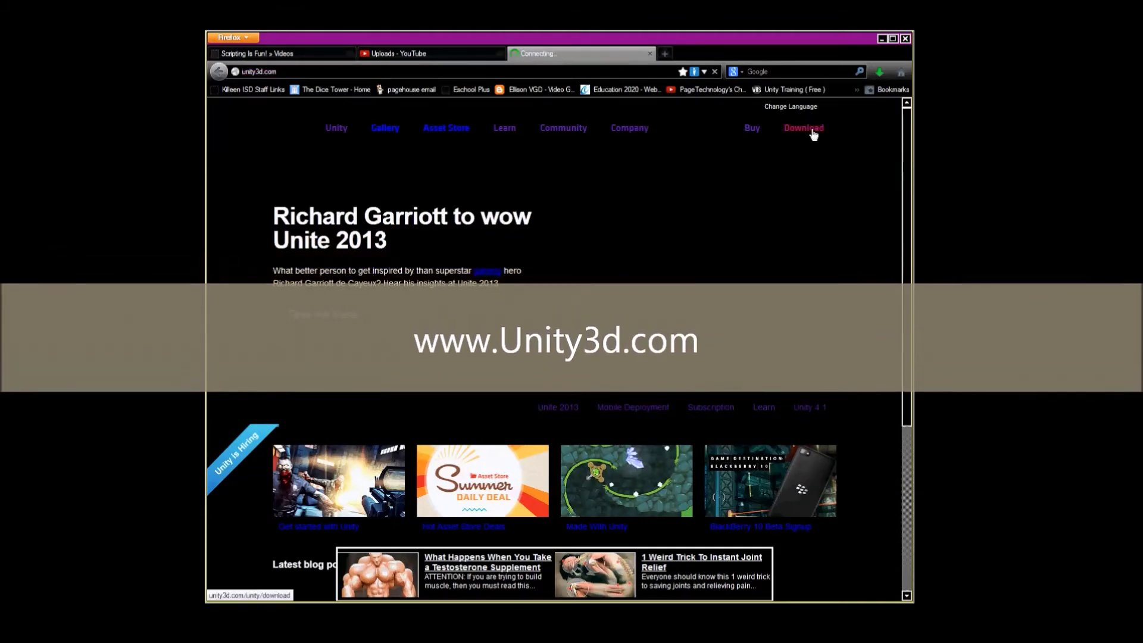